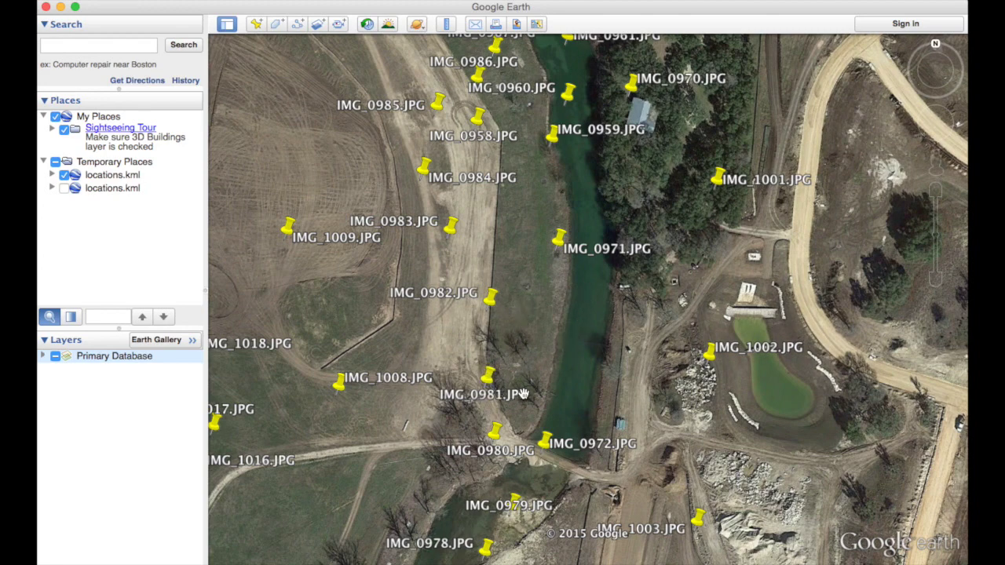
Measure the ground distance in meters from IMG_0981.JPG to IMG_0982.JPG, and from IMG_0971.JPG to IMG_0972.JPG.
{"action": "left_click", "coordinate": [446, 24]}
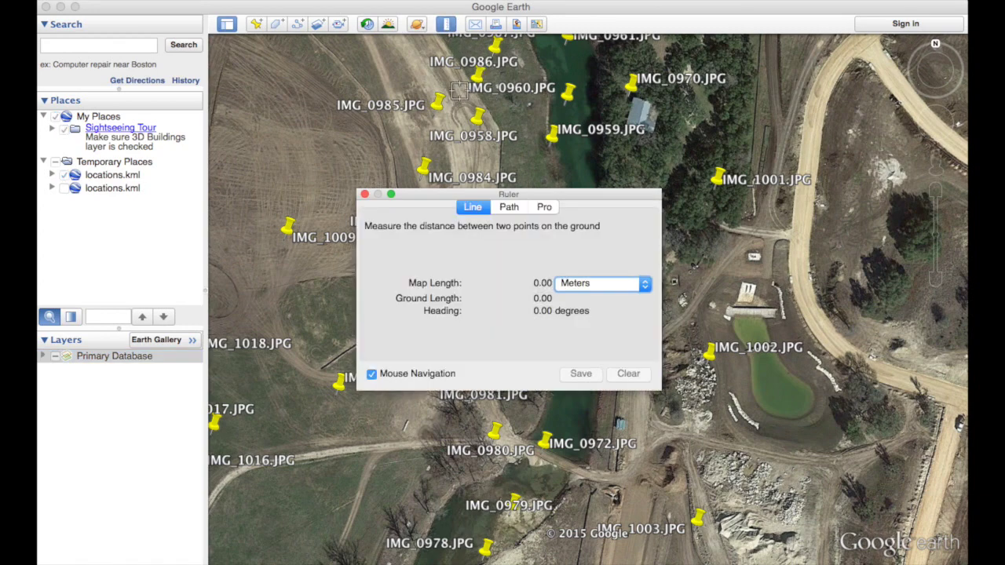
{"action": "left_click_drag", "start_coordinate": [518, 190], "coordinate": [312, 80]}
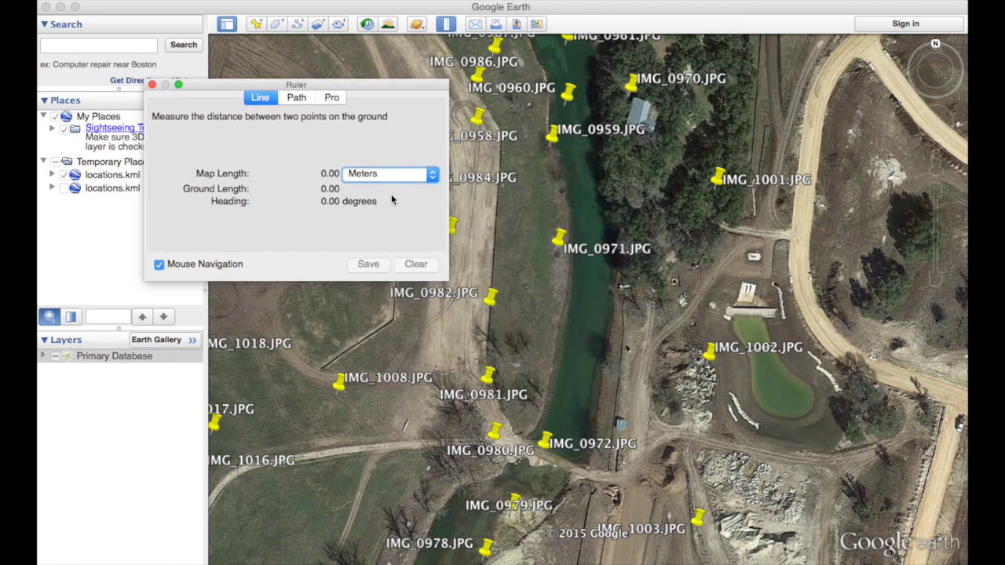
{"action": "left_click", "coordinate": [485, 385]}
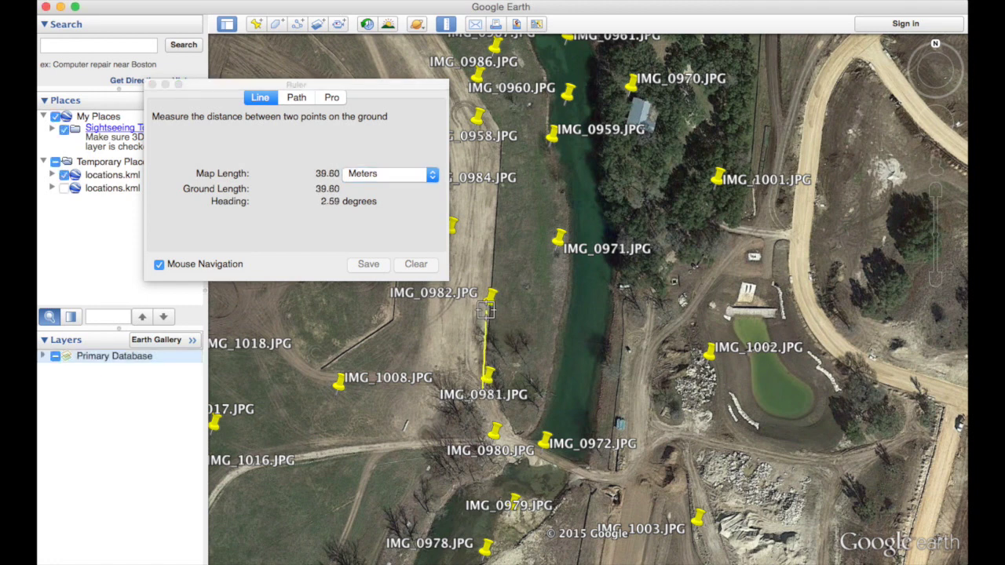
{"action": "left_click", "coordinate": [486, 312]}
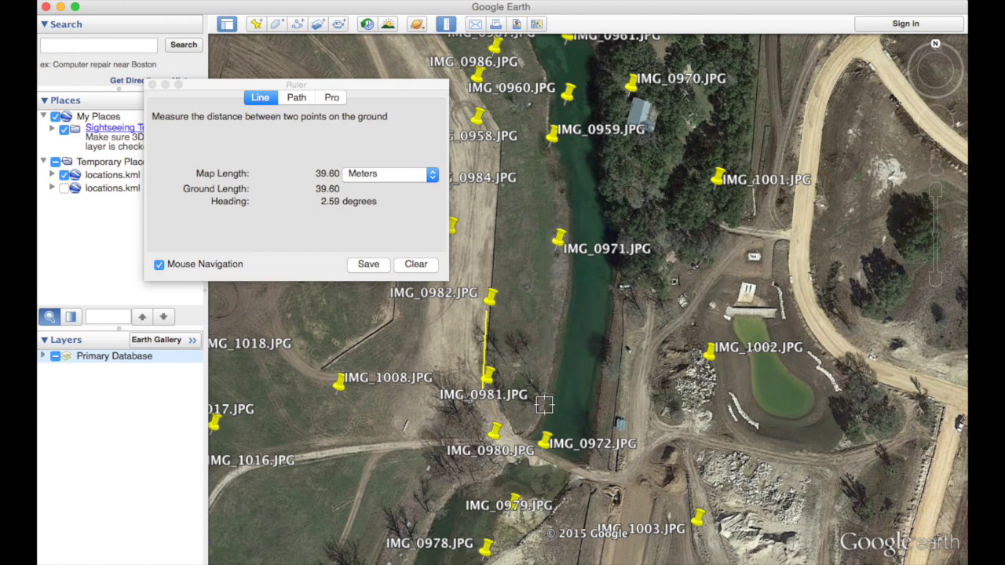
{"action": "left_click", "coordinate": [555, 251]}
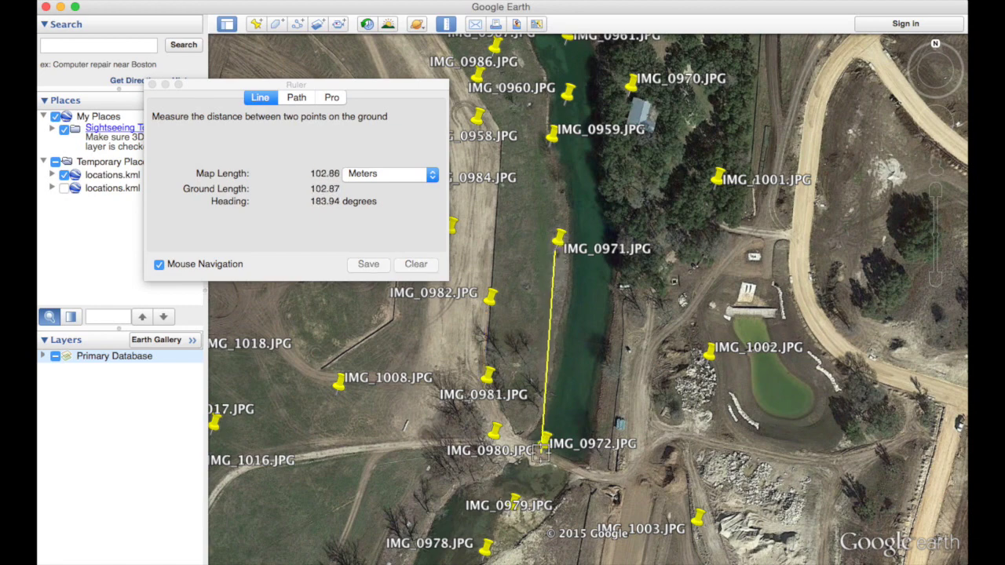
{"action": "left_click", "coordinate": [540, 453]}
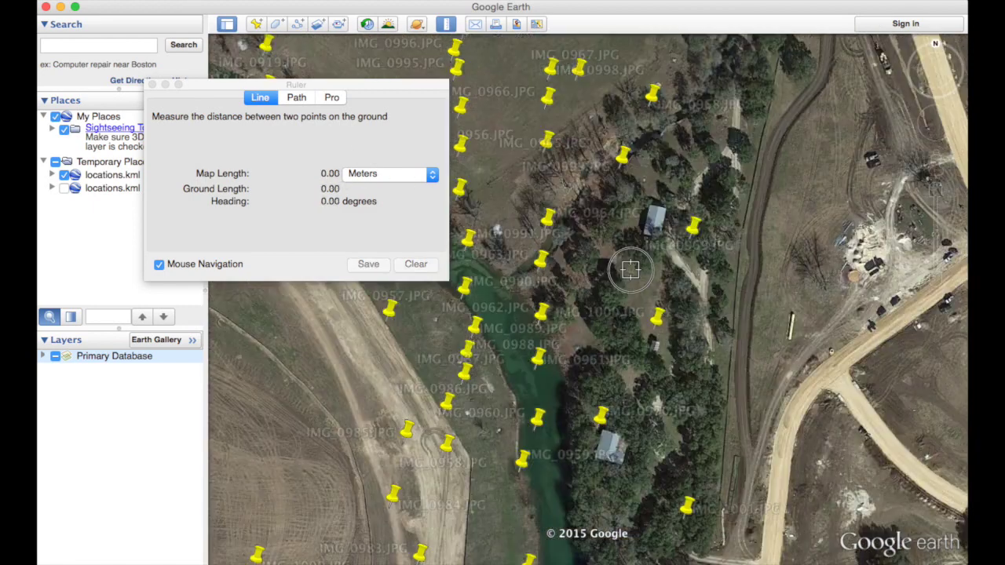
Close the ruler, hide the first locations.kml placemarks and show the second locations.kml set instead.
{"action": "left_click_drag", "start_coordinate": [631, 272], "coordinate": [865, 349]}
{"action": "left_click_drag", "start_coordinate": [740, 404], "coordinate": [731, 157]}
{"action": "left_click_drag", "start_coordinate": [734, 509], "coordinate": [684, 496]}
{"action": "left_click_drag", "start_coordinate": [609, 542], "coordinate": [705, 256]}
{"action": "left_click_drag", "start_coordinate": [743, 500], "coordinate": [713, 395]}
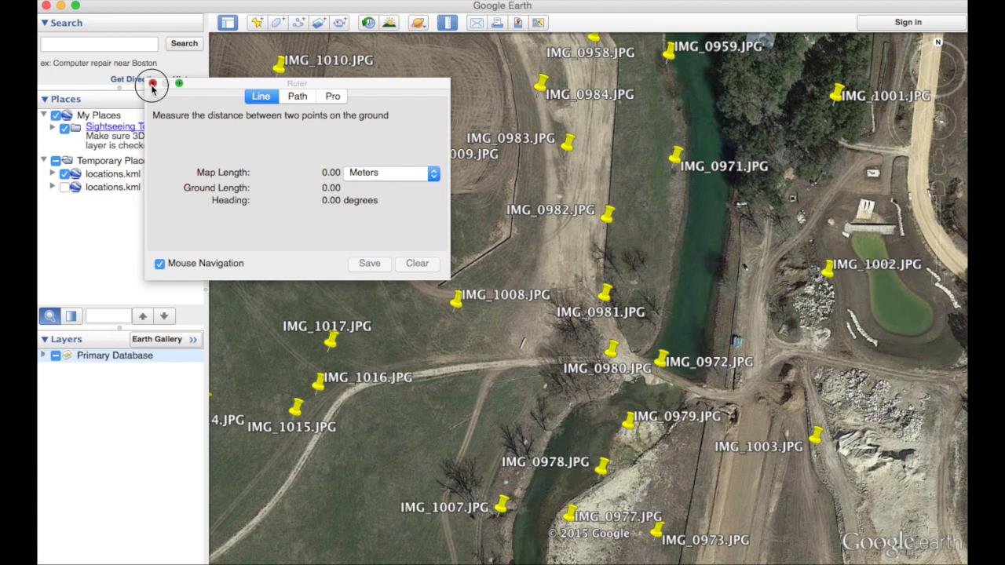
{"action": "left_click", "coordinate": [152, 83]}
{"action": "left_click", "coordinate": [64, 174]}
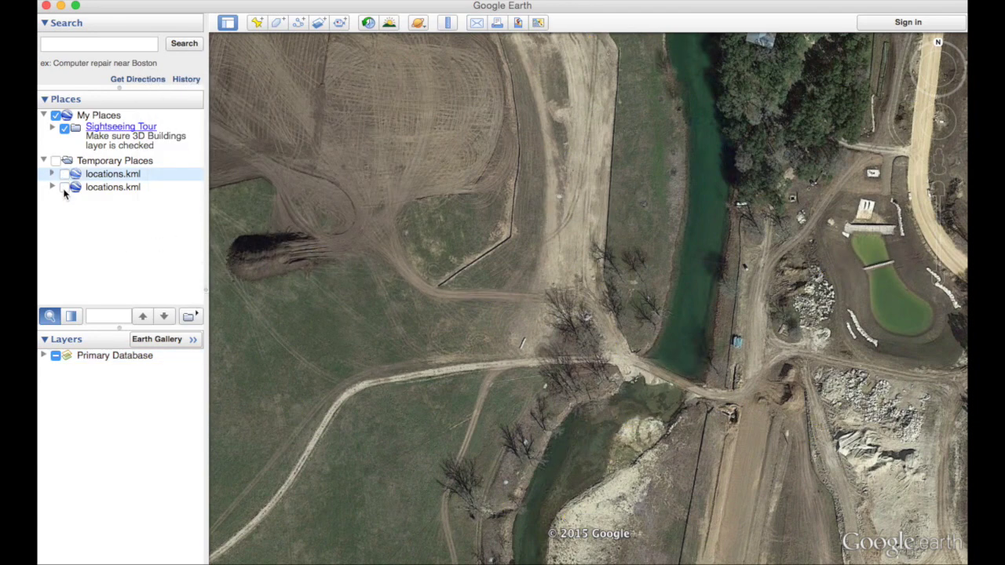
{"action": "left_click", "coordinate": [64, 188]}
Measure the ground distance in meters from IMG_1034.JPG to IMG_1035.JPG, and from IMG_1037.JPG to IMG_1036.JPG.
{"action": "scroll", "coordinate": [548, 250], "scroll_direction": "down", "scroll_amount": 6}
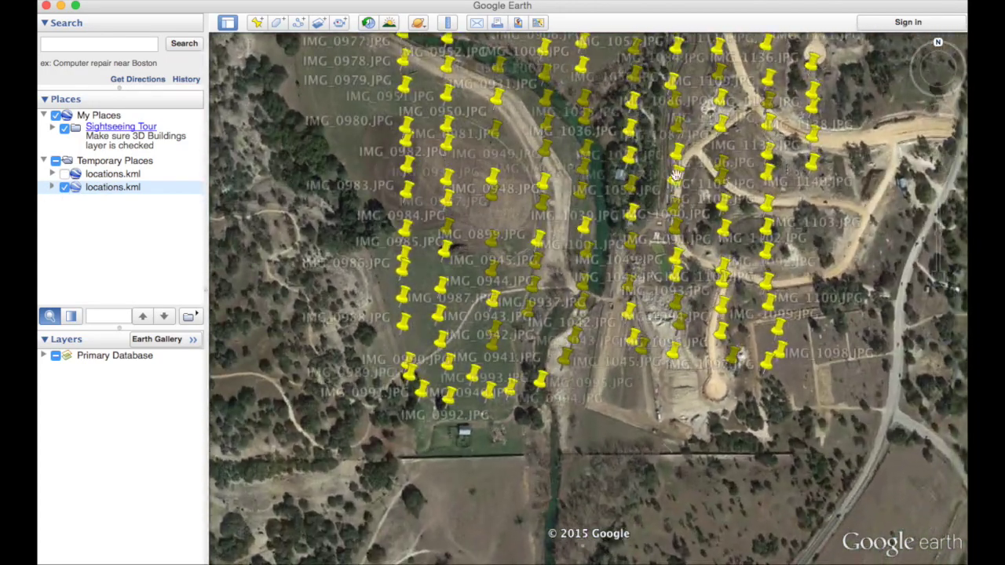
{"action": "left_click_drag", "start_coordinate": [652, 177], "coordinate": [606, 307]}
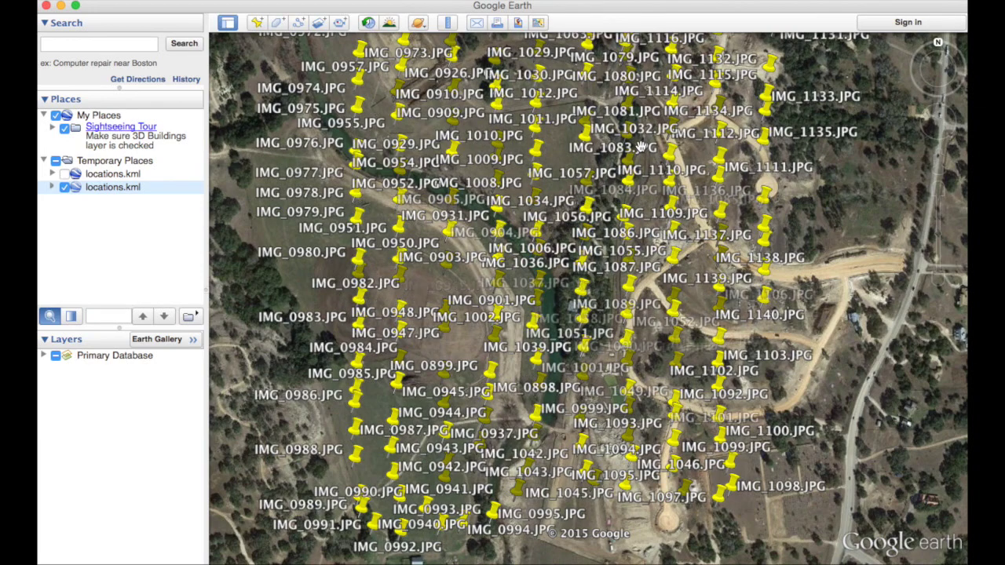
{"action": "left_click_drag", "start_coordinate": [642, 147], "coordinate": [615, 136]}
{"action": "scroll", "coordinate": [563, 198], "scroll_direction": "up", "scroll_amount": 5}
{"action": "double_click", "coordinate": [564, 200]}
{"action": "left_click", "coordinate": [527, 278]}
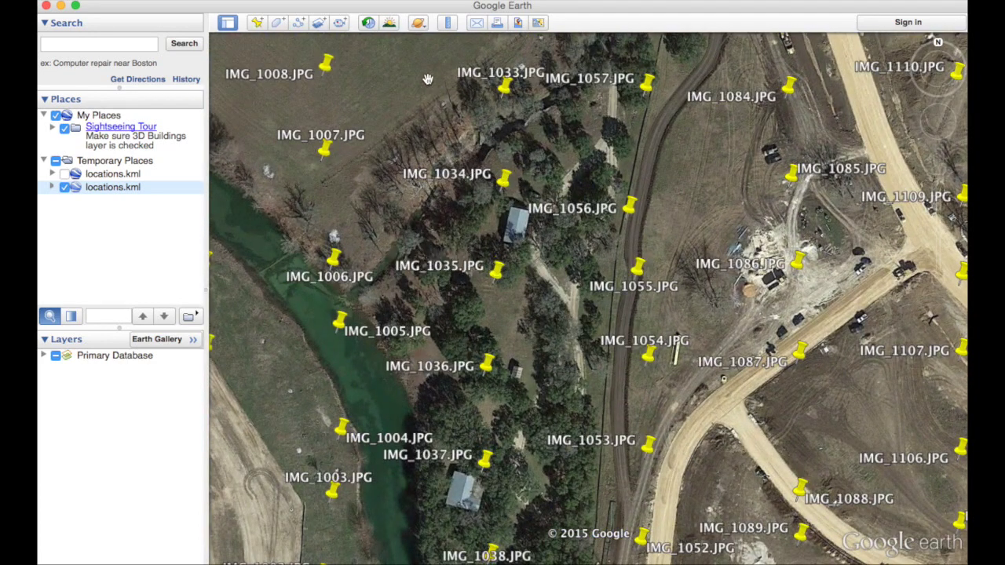
{"action": "left_click", "coordinate": [448, 22]}
{"action": "left_click_drag", "start_coordinate": [488, 197], "coordinate": [255, 74]}
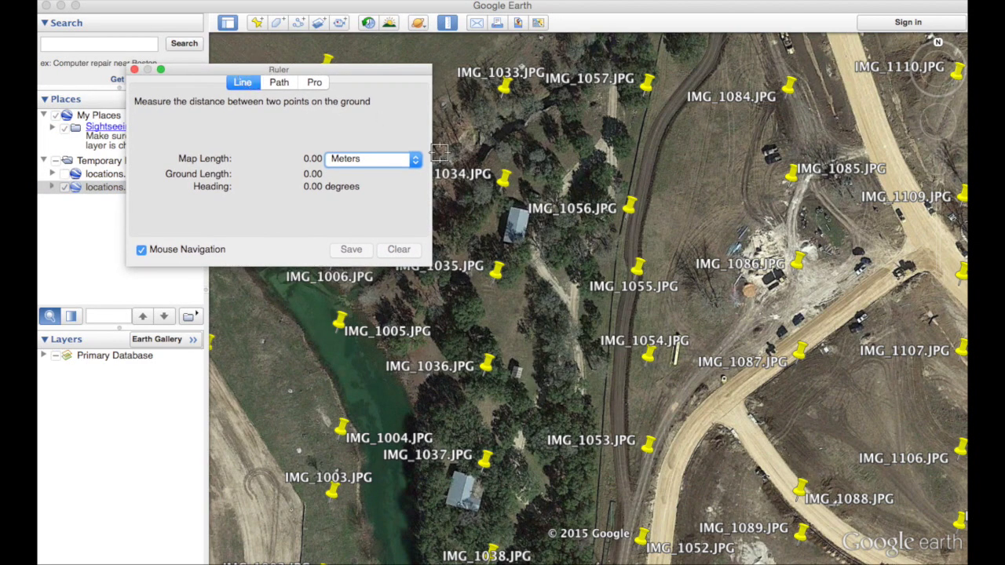
{"action": "left_click", "coordinate": [500, 192]}
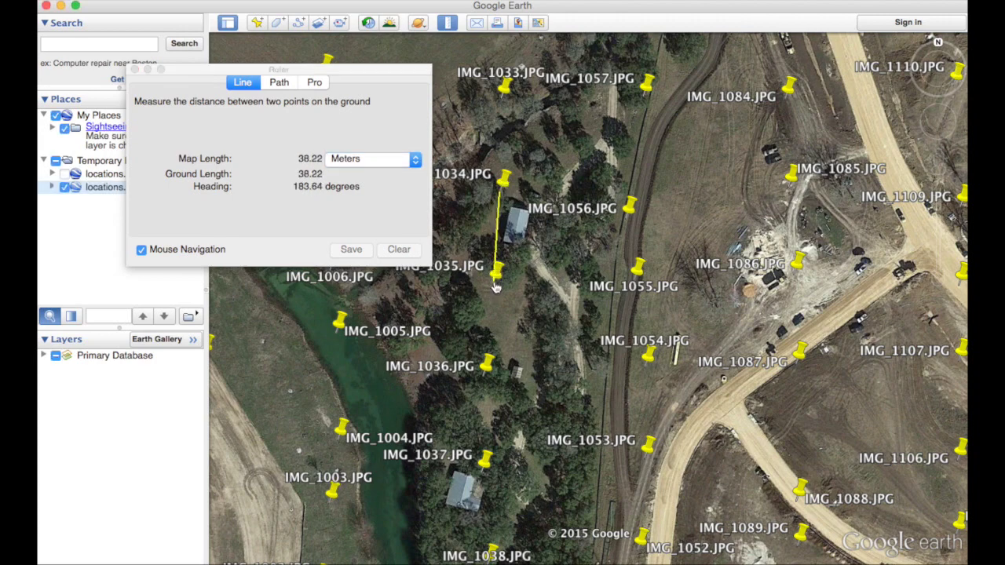
{"action": "left_click", "coordinate": [497, 272]}
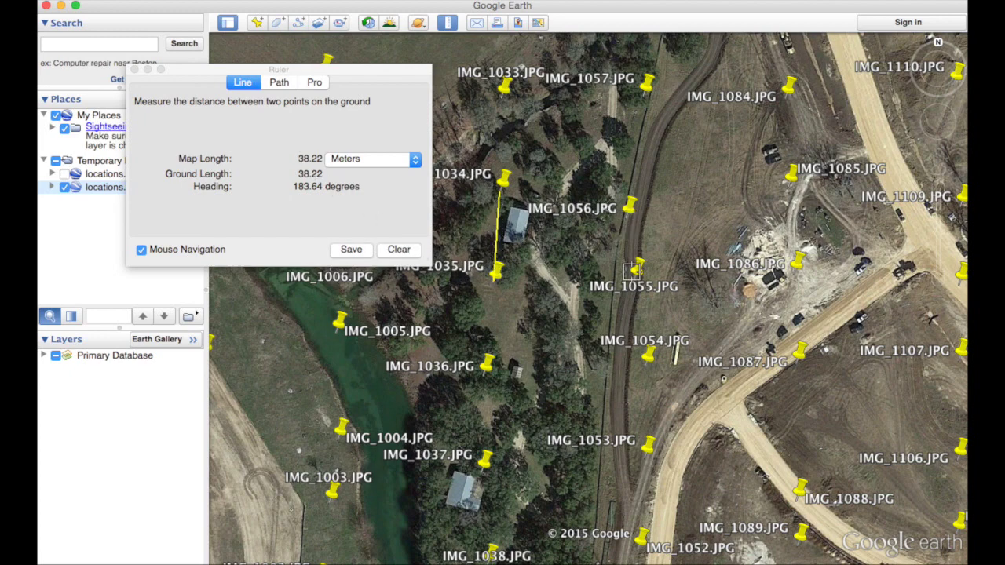
{"action": "left_click", "coordinate": [485, 460]}
{"action": "left_click", "coordinate": [484, 374]}
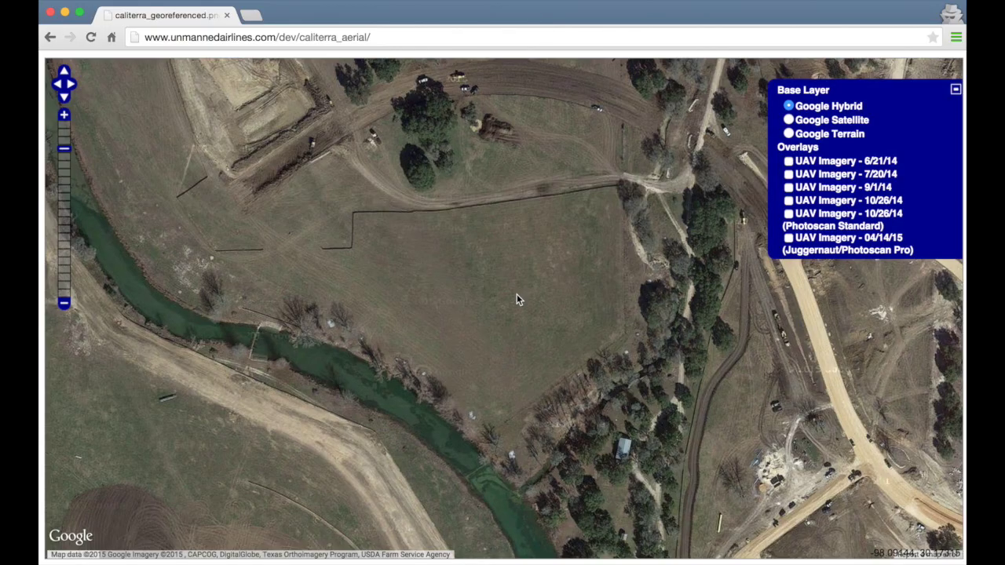
On the Caliterra aerial web map in the browser, turn on the UAV Imagery - 04/14/15 (Juggernaut/Photoscan Pro) overlay.
{"action": "left_click_drag", "start_coordinate": [532, 278], "coordinate": [532, 280]}
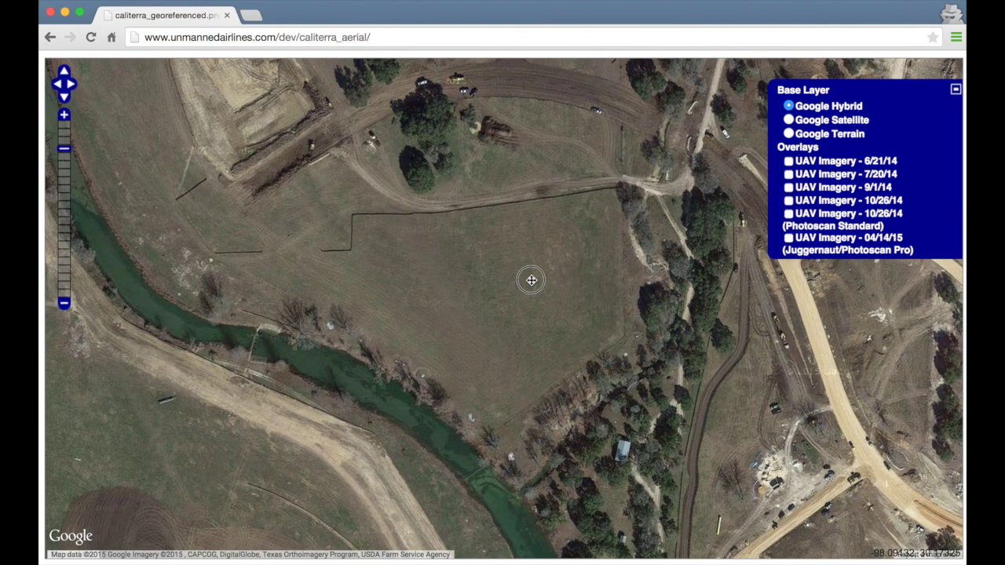
{"action": "left_click", "coordinate": [789, 239]}
Examine the 04/14/15 UAV imagery across the site, including the fields, river, roads, excavation area and pond.
{"action": "left_click_drag", "start_coordinate": [589, 227], "coordinate": [586, 163]}
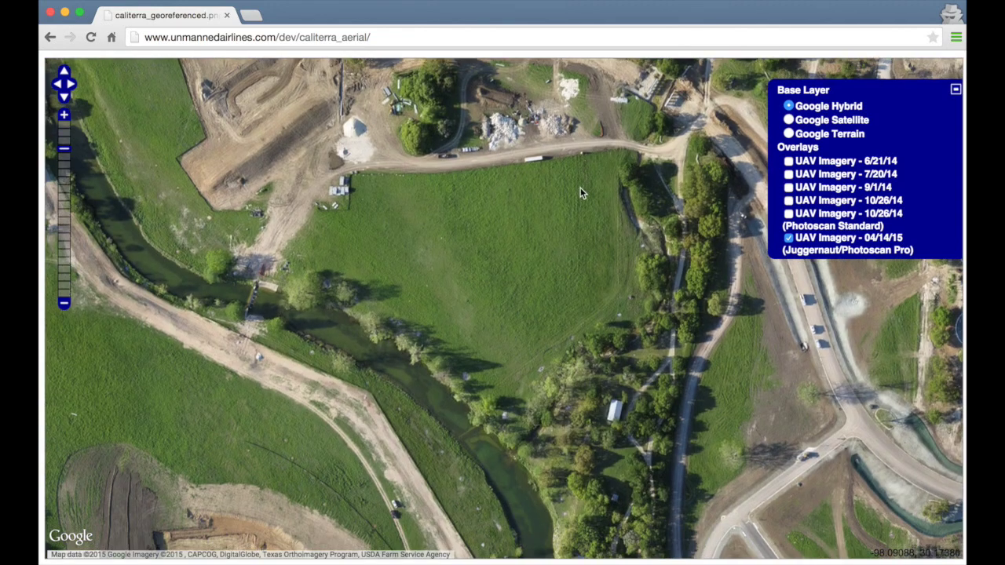
{"action": "left_click_drag", "start_coordinate": [519, 217], "coordinate": [519, 245]}
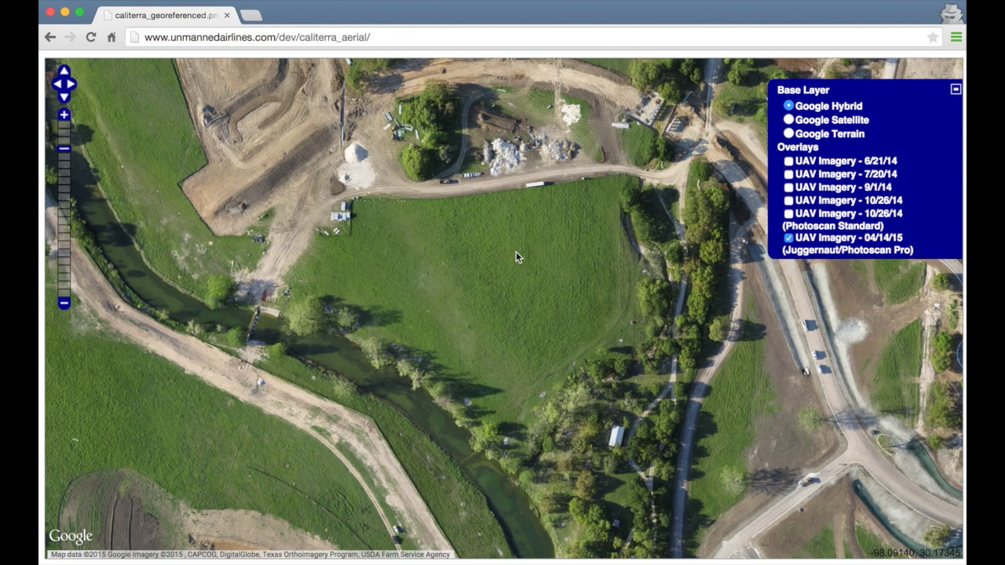
{"action": "left_click_drag", "start_coordinate": [538, 225], "coordinate": [536, 256]}
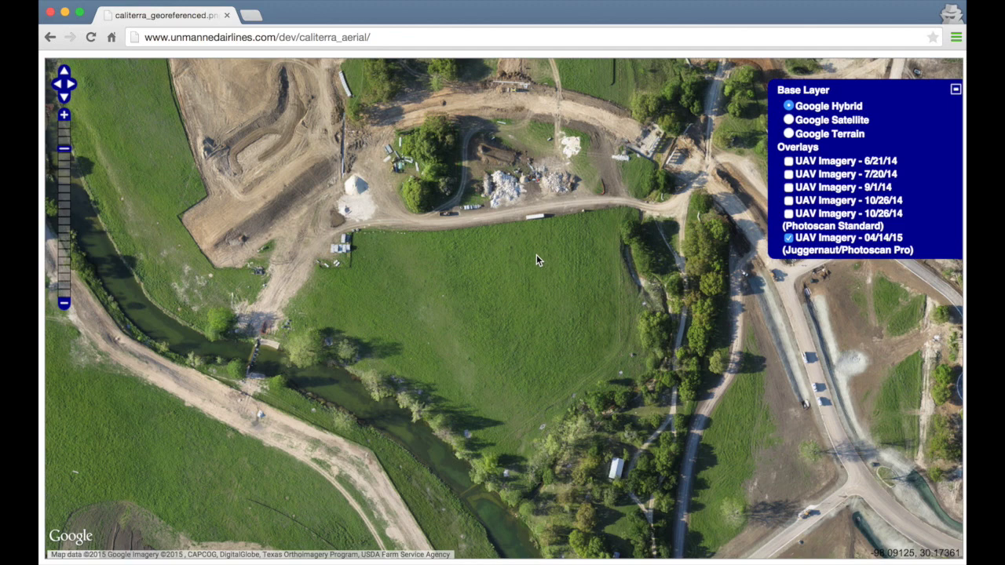
{"action": "left_click_drag", "start_coordinate": [523, 225], "coordinate": [556, 212]}
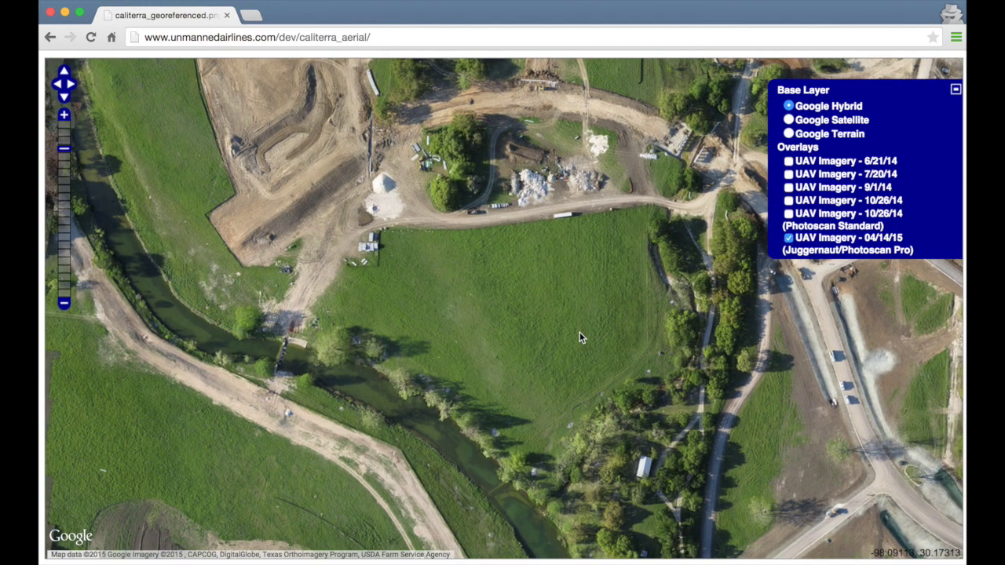
{"action": "left_click_drag", "start_coordinate": [580, 333], "coordinate": [559, 327]}
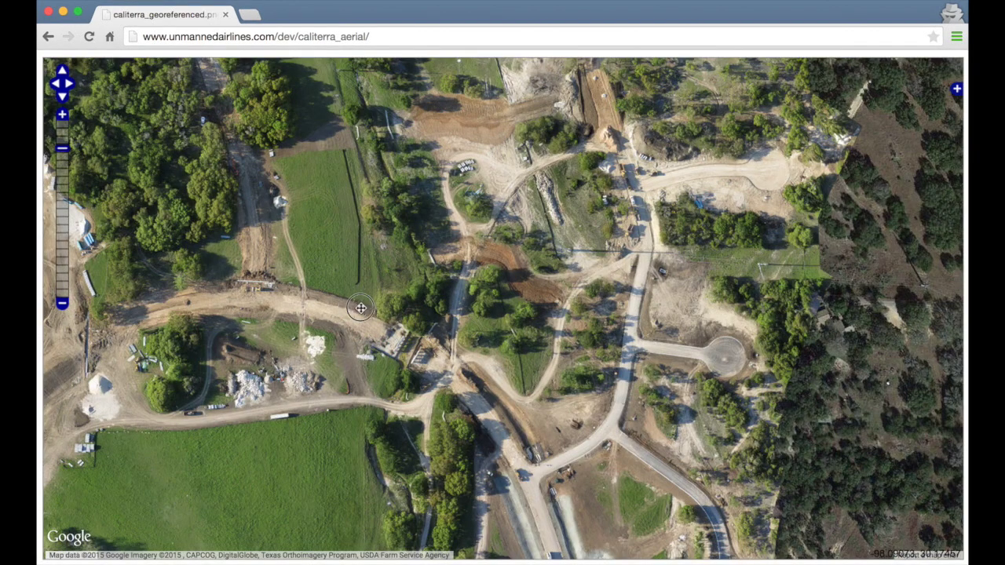
{"action": "left_click_drag", "start_coordinate": [357, 289], "coordinate": [314, 194]}
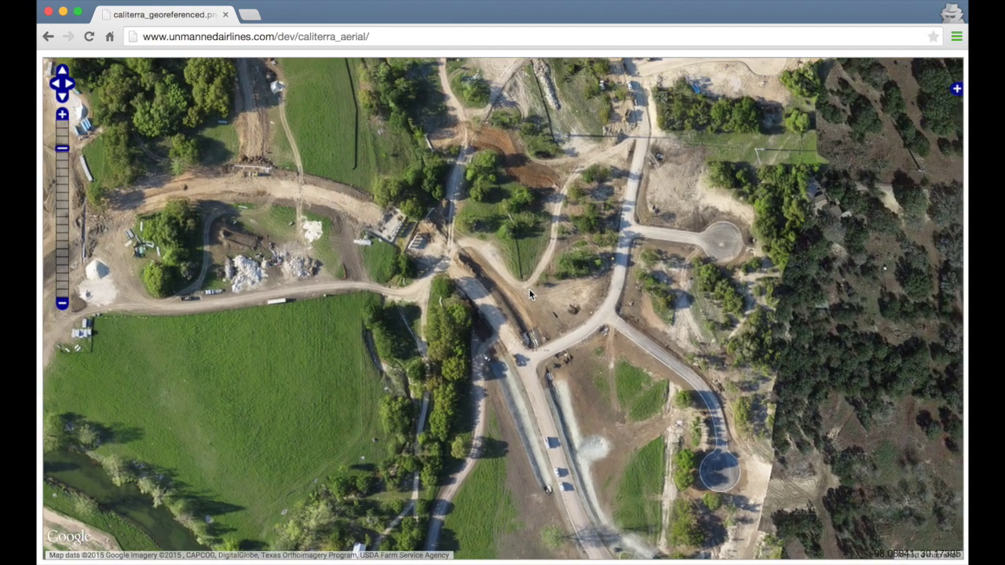
{"action": "left_click_drag", "start_coordinate": [486, 363], "coordinate": [667, 354]}
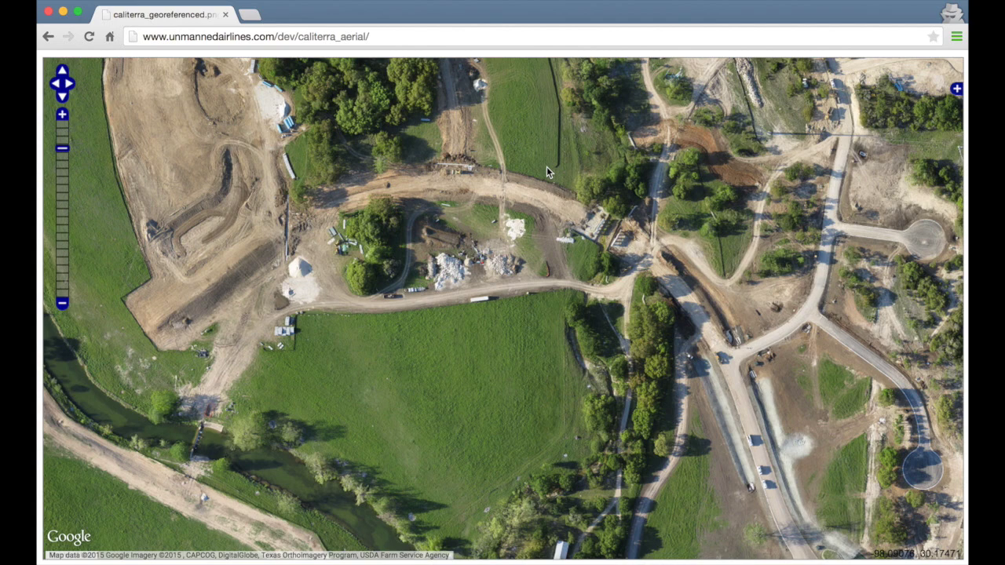
{"action": "left_click_drag", "start_coordinate": [501, 339], "coordinate": [500, 249]}
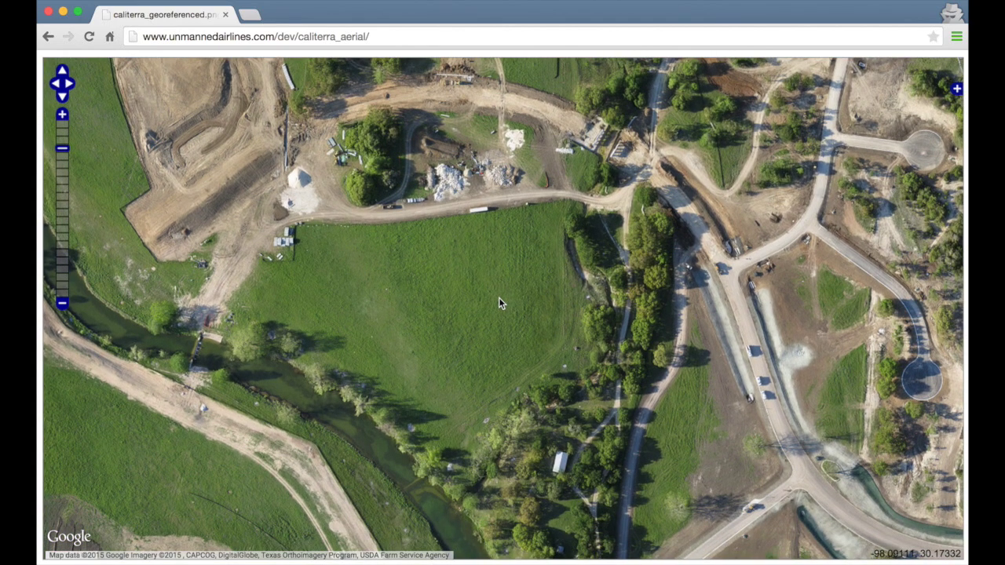
{"action": "left_click_drag", "start_coordinate": [481, 339], "coordinate": [485, 181]}
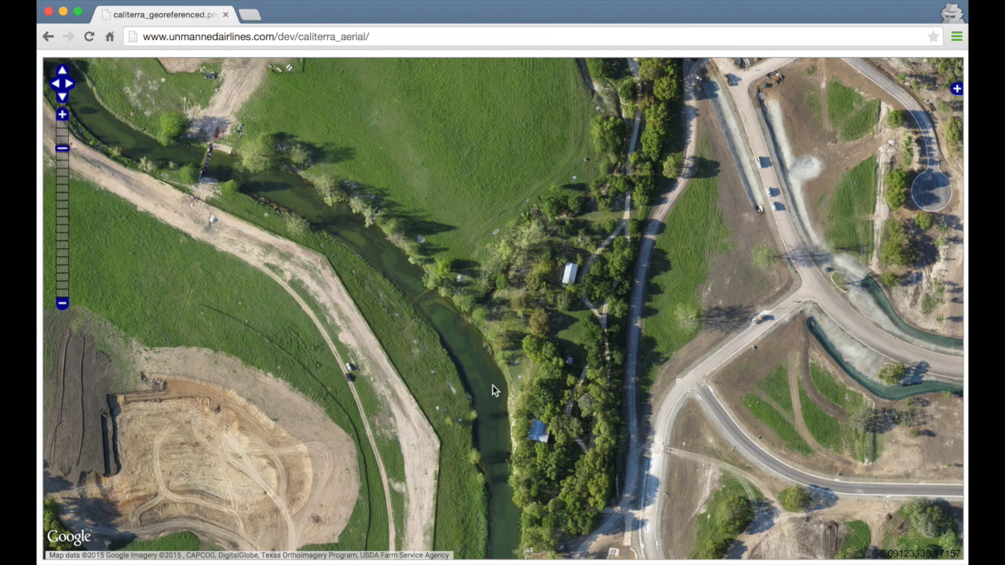
{"action": "left_click_drag", "start_coordinate": [489, 469], "coordinate": [477, 300]}
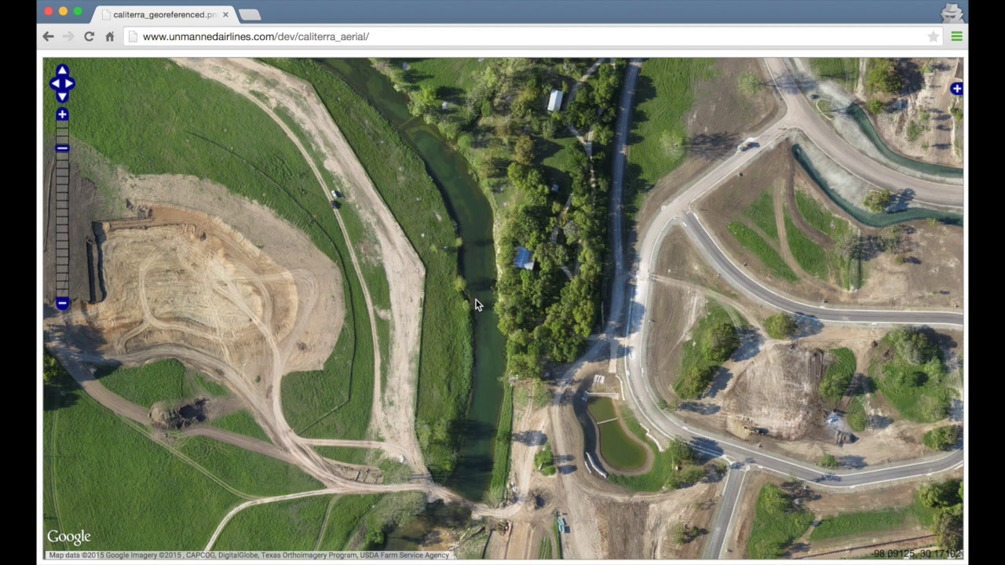
{"action": "left_click_drag", "start_coordinate": [648, 330], "coordinate": [737, 273]}
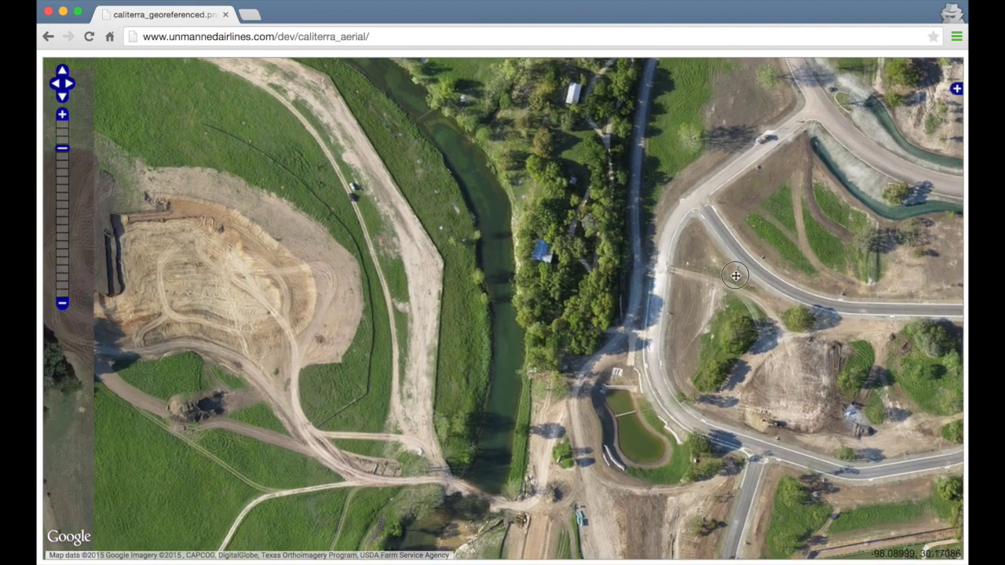